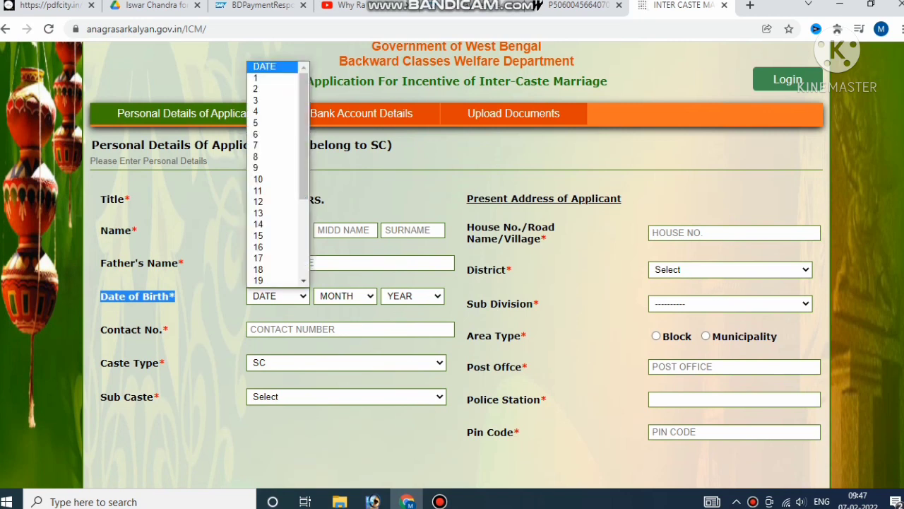
Select the day in the applicant's date of birth and choose SC as the applicant's caste type
{"action": "scroll", "coordinate": [276, 141], "scroll_direction": "down", "scroll_amount": 1}
{"action": "left_click", "coordinate": [272, 236]}
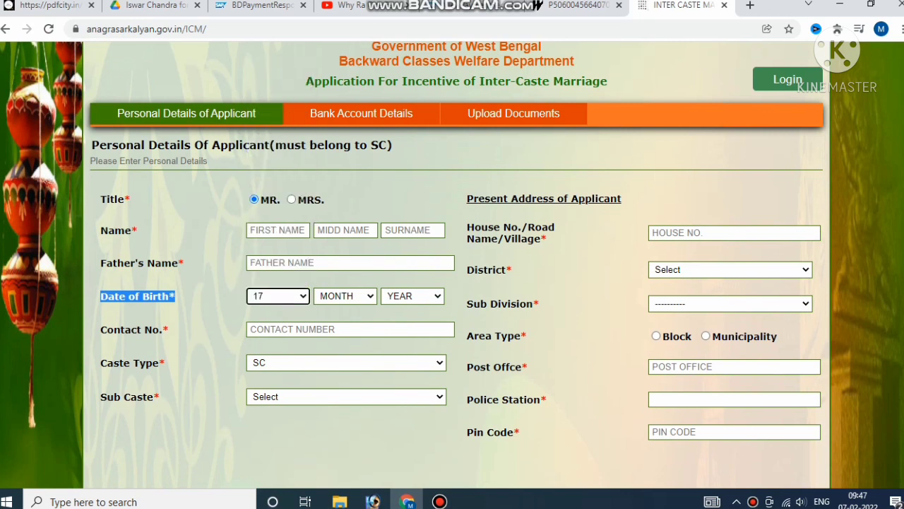
{"action": "left_click_drag", "start_coordinate": [100, 329], "coordinate": [170, 329]}
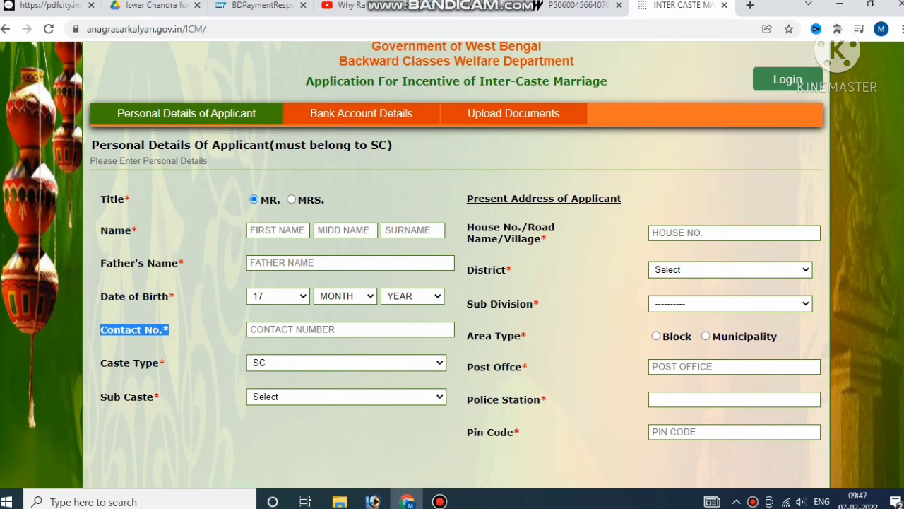
{"action": "left_click_drag", "start_coordinate": [100, 362], "coordinate": [167, 363]}
{"action": "left_click", "coordinate": [345, 363]}
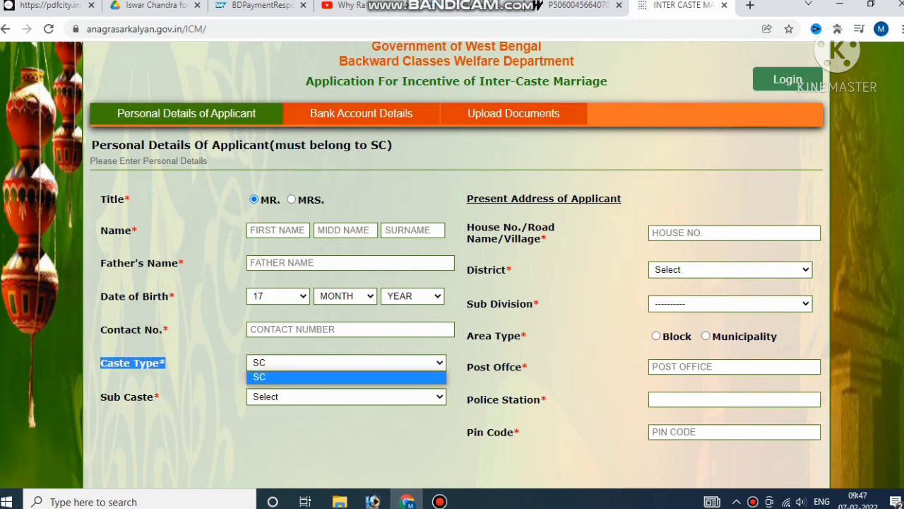
{"action": "key", "text": "Return"}
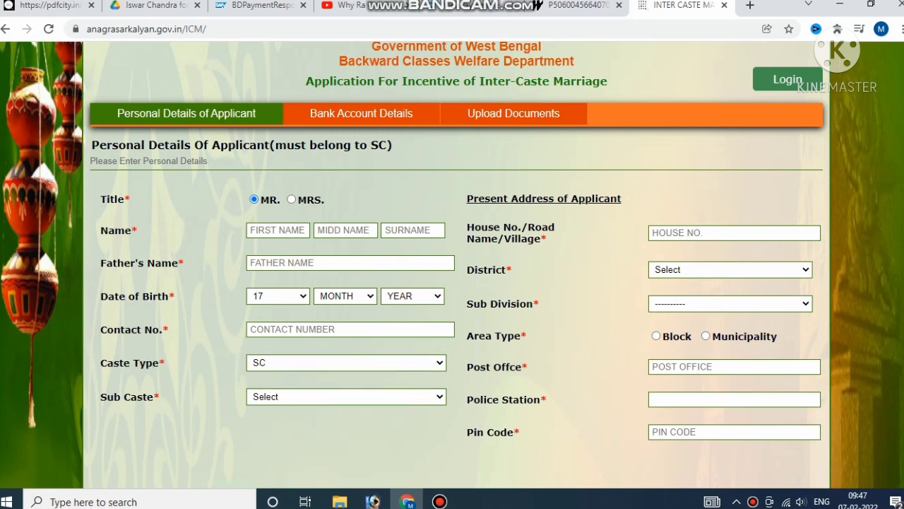
Look through the applicant's sub caste options and choose DAMAI (NEPALI)
{"action": "left_click_drag", "start_coordinate": [100, 396], "coordinate": [161, 397]}
{"action": "left_click", "coordinate": [345, 396]}
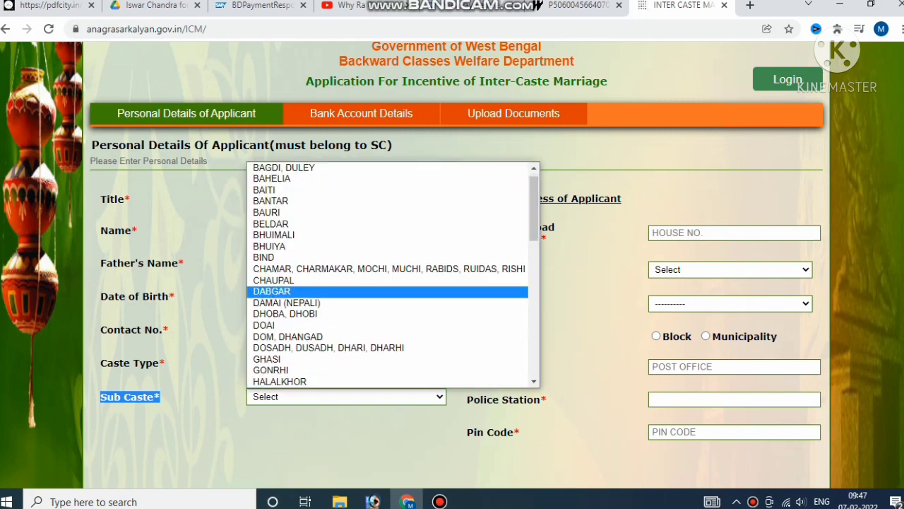
{"action": "scroll", "coordinate": [389, 275], "scroll_direction": "down", "scroll_amount": 10}
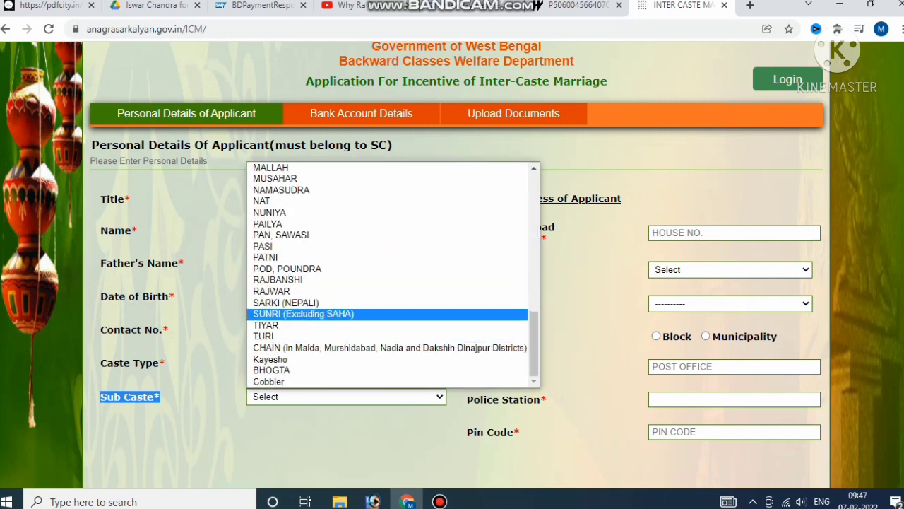
{"action": "scroll", "coordinate": [297, 269], "scroll_direction": "up", "scroll_amount": 15}
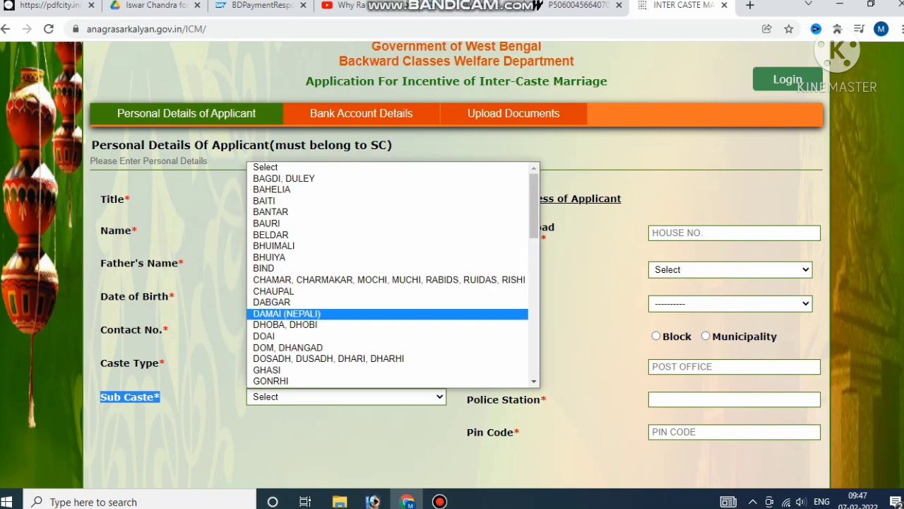
{"action": "left_click", "coordinate": [286, 313]}
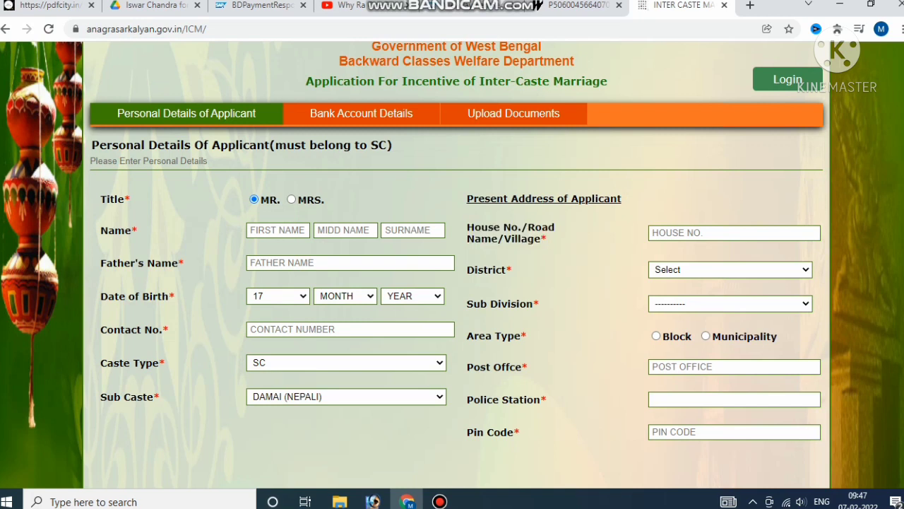
Set the district of the applicant's present address to SOUTH 24 PARGANAS
{"action": "key", "text": "alt+Down"}
{"action": "scroll", "coordinate": [730, 148], "scroll_direction": "down", "scroll_amount": 2}
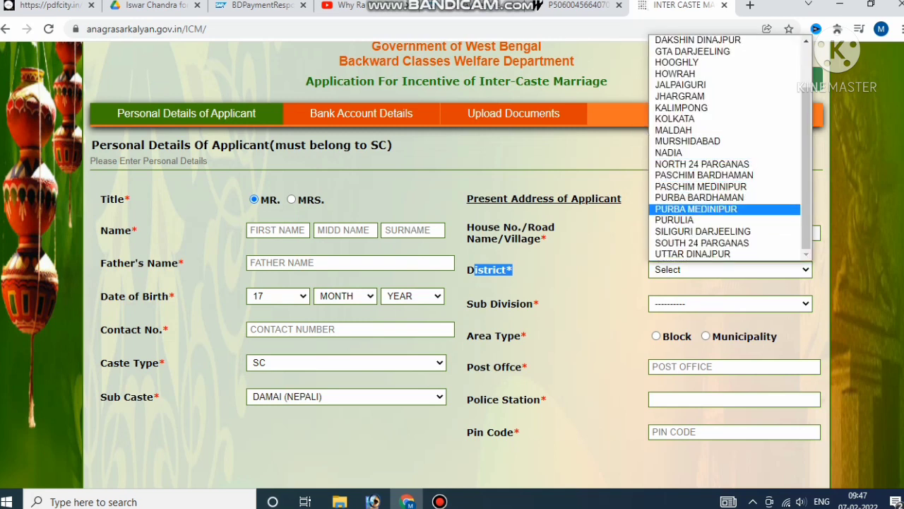
{"action": "key", "text": "Down"}
{"action": "key", "text": "Down"}
{"action": "key", "text": "Down"}
{"action": "key", "text": "Down"}
{"action": "key", "text": "Up"}
{"action": "key", "text": "Return"}
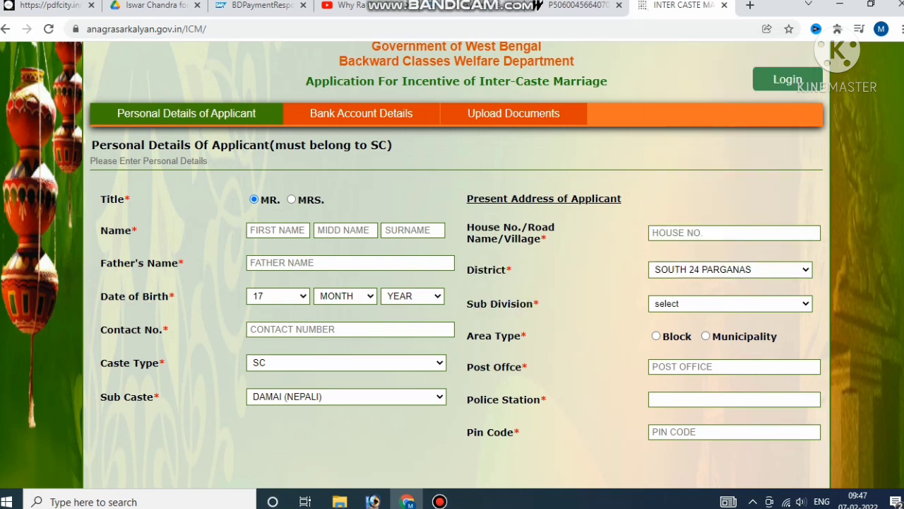
Set the sub division of the applicant's present address to Canning
{"action": "key", "text": "alt+Down"}
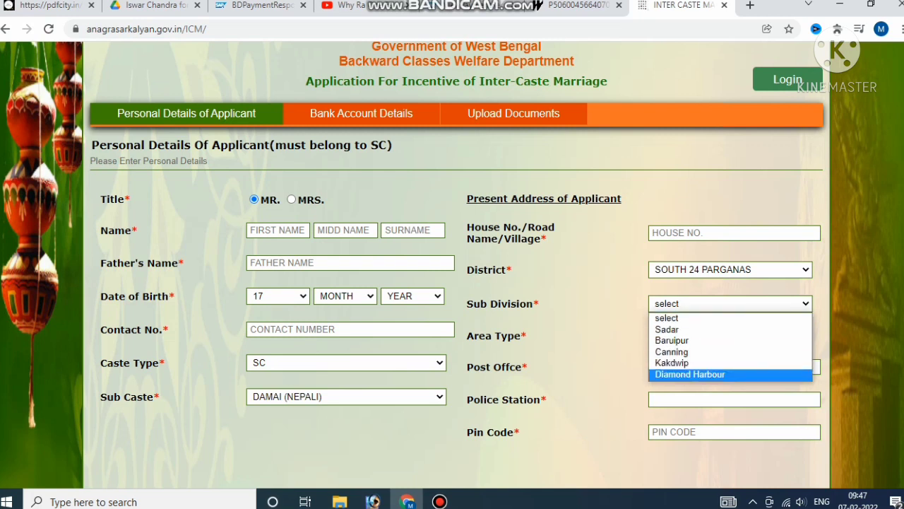
{"action": "key", "text": "Down"}
{"action": "key", "text": "Down"}
{"action": "key", "text": "Down"}
{"action": "key", "text": "Down"}
{"action": "key", "text": "Up"}
{"action": "key", "text": "Up"}
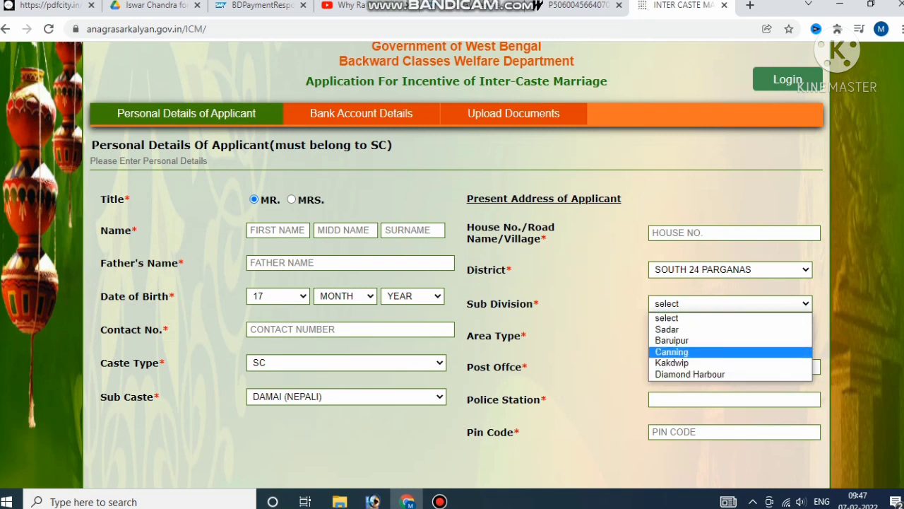
{"action": "key", "text": "Return"}
Set the area type of the applicant's present address to Block and choose Basanti as the block
{"action": "left_click_drag", "start_coordinate": [467, 336], "coordinate": [527, 335]}
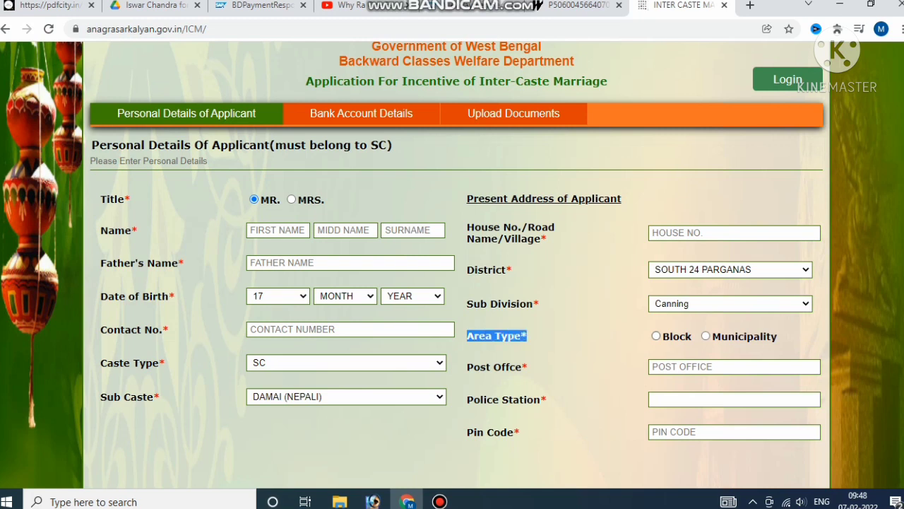
{"action": "left_click", "coordinate": [656, 335]}
{"action": "left_click", "coordinate": [730, 367]}
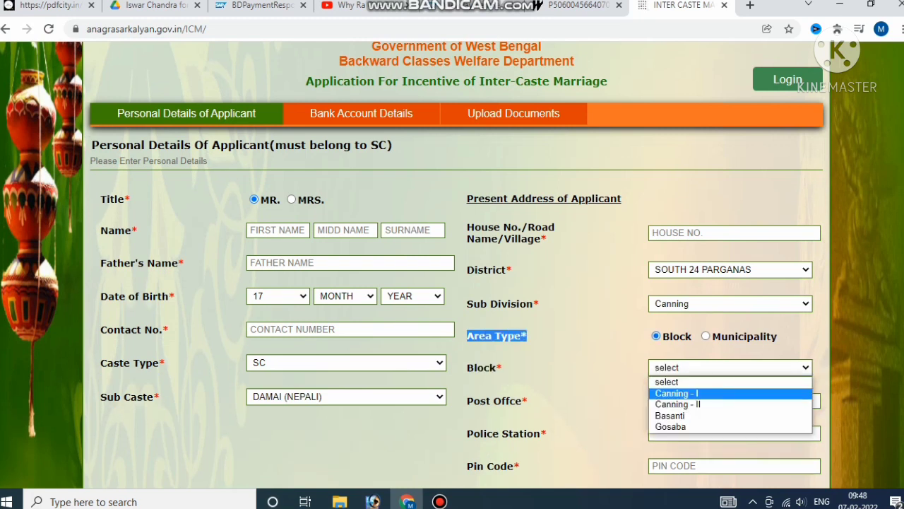
{"action": "left_click", "coordinate": [706, 415]}
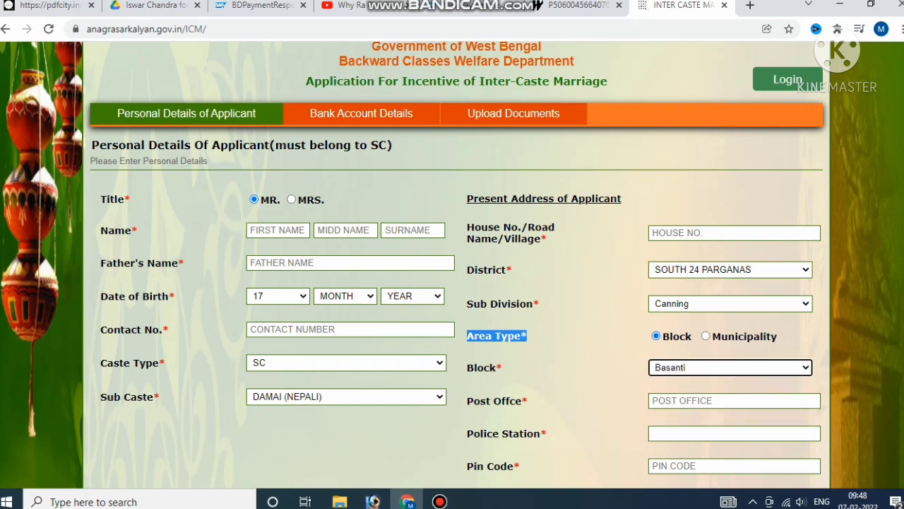
Review the post office, police station and pin code fields of the applicant's present address
{"action": "scroll", "coordinate": [495, 332], "scroll_direction": "down", "scroll_amount": 1}
{"action": "left_click_drag", "start_coordinate": [473, 333], "coordinate": [528, 332]}
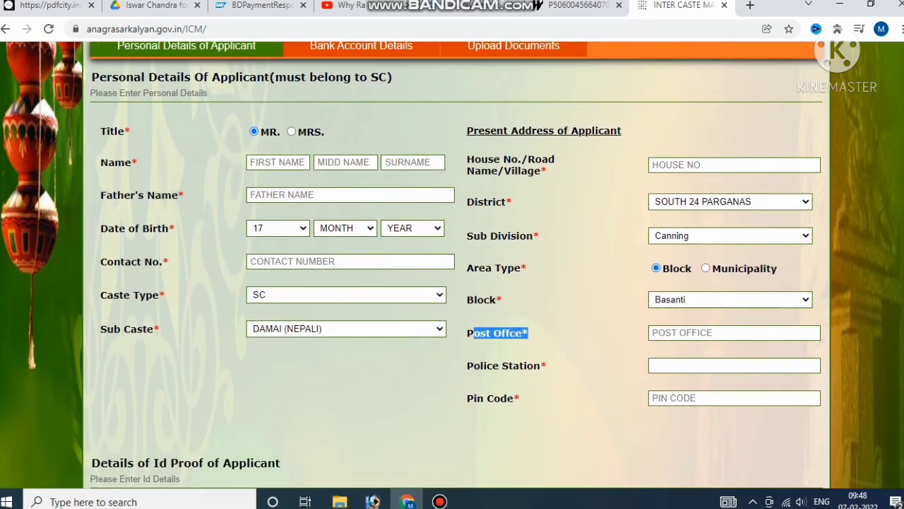
{"action": "left_click", "coordinate": [528, 333]}
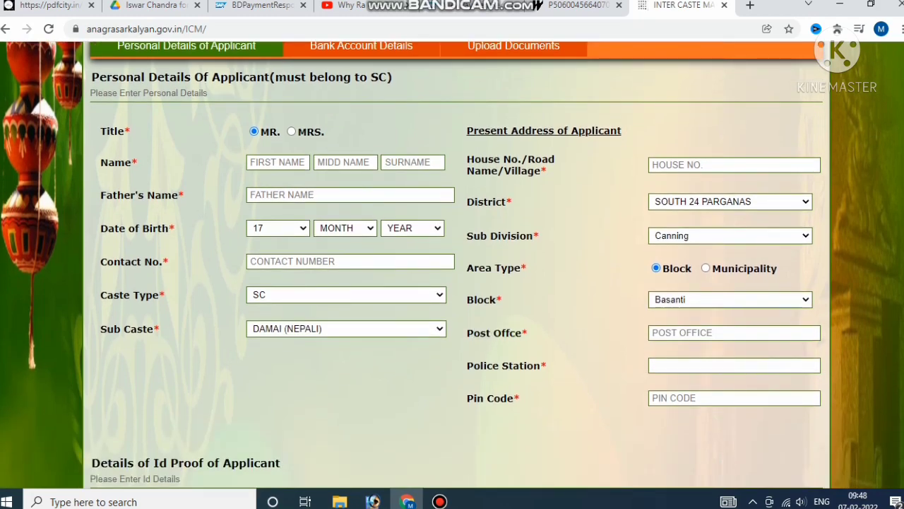
{"action": "left_click_drag", "start_coordinate": [467, 365], "coordinate": [547, 365]}
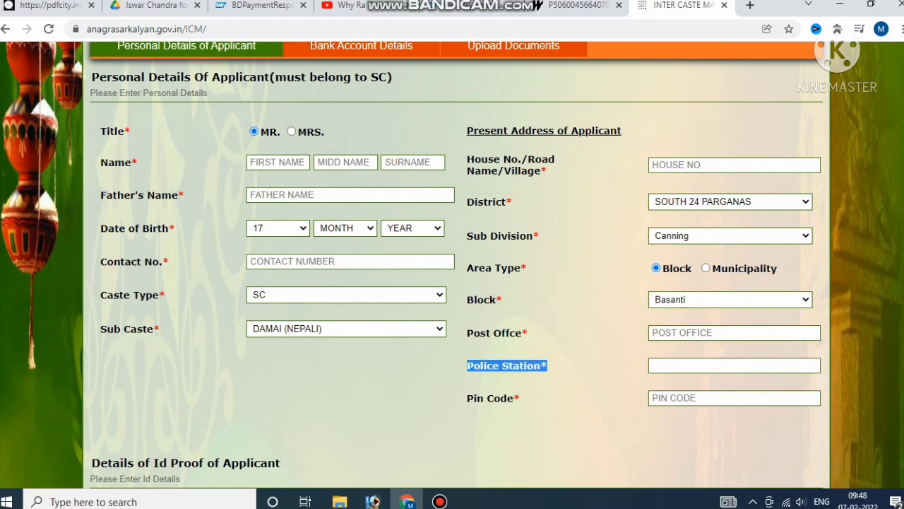
{"action": "scroll", "coordinate": [456, 283], "scroll_direction": "down", "scroll_amount": 2}
{"action": "left_click_drag", "start_coordinate": [473, 263], "coordinate": [521, 262]}
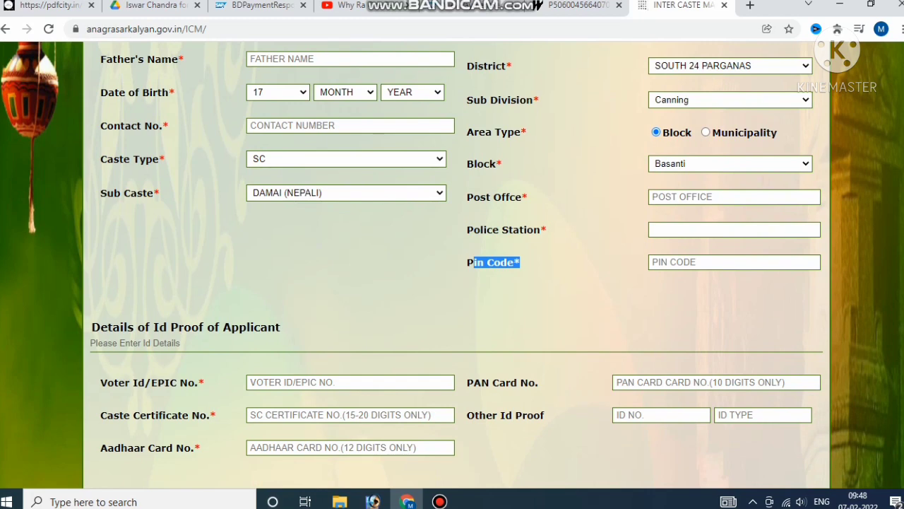
{"action": "scroll", "coordinate": [452, 268], "scroll_direction": "down", "scroll_amount": 1}
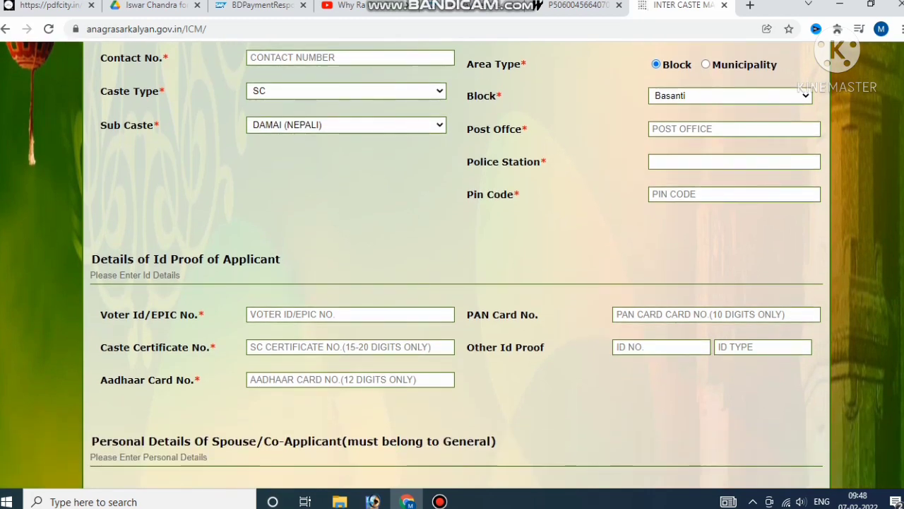
Review the applicant's ID proof fields for the voter ID, caste certificate, Aadhaar card and PAN card numbers
{"action": "left_click_drag", "start_coordinate": [91, 258], "coordinate": [181, 275]}
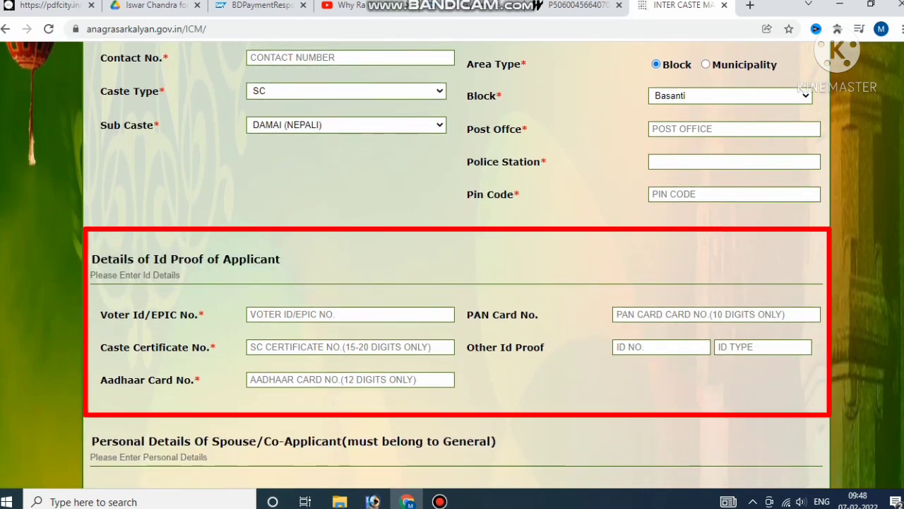
{"action": "left_click_drag", "start_coordinate": [108, 314], "coordinate": [205, 315]}
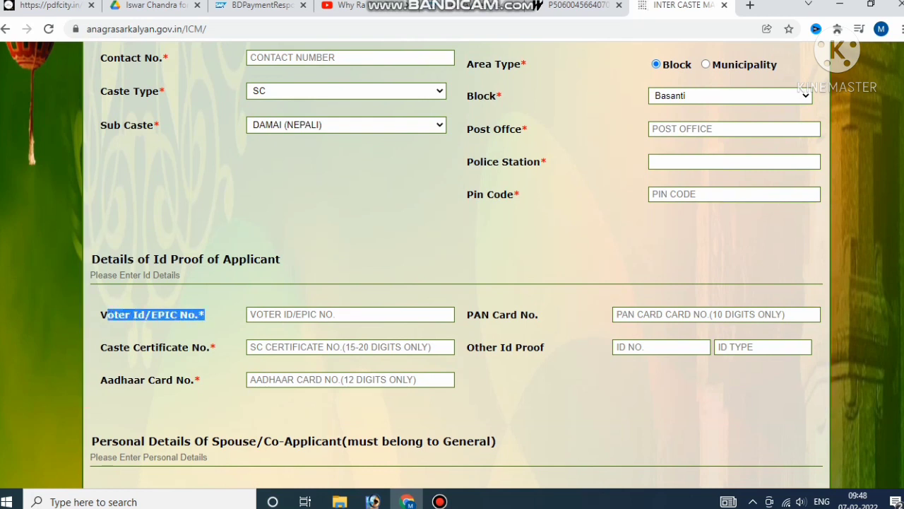
{"action": "left_click_drag", "start_coordinate": [100, 347], "coordinate": [216, 347]}
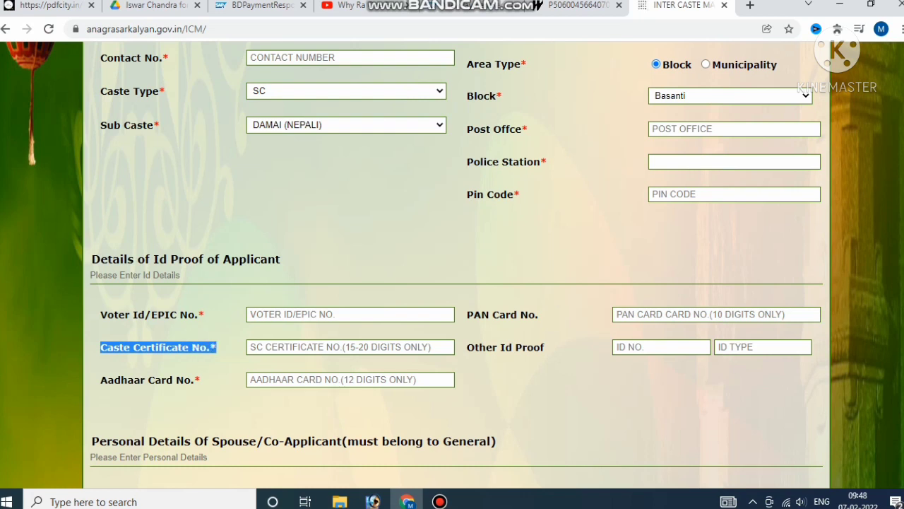
{"action": "left_click", "coordinate": [350, 347]}
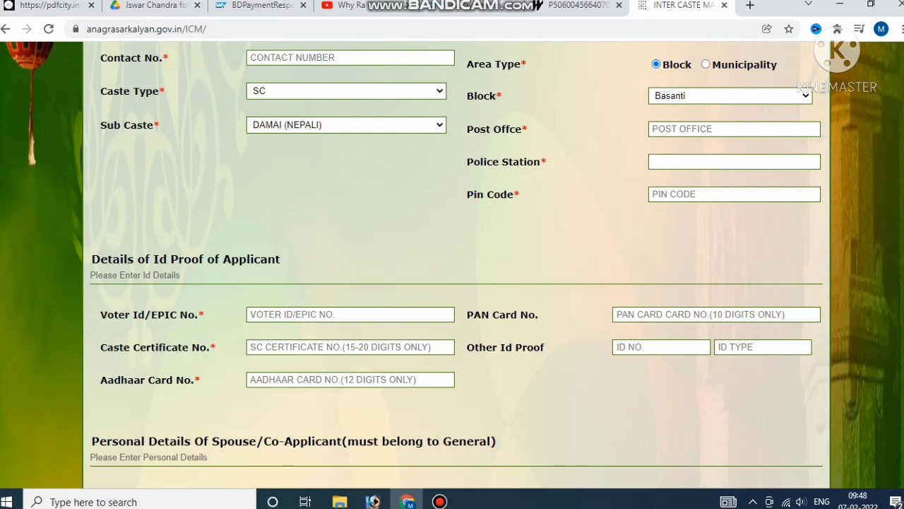
{"action": "left_click_drag", "start_coordinate": [100, 380], "coordinate": [201, 379]}
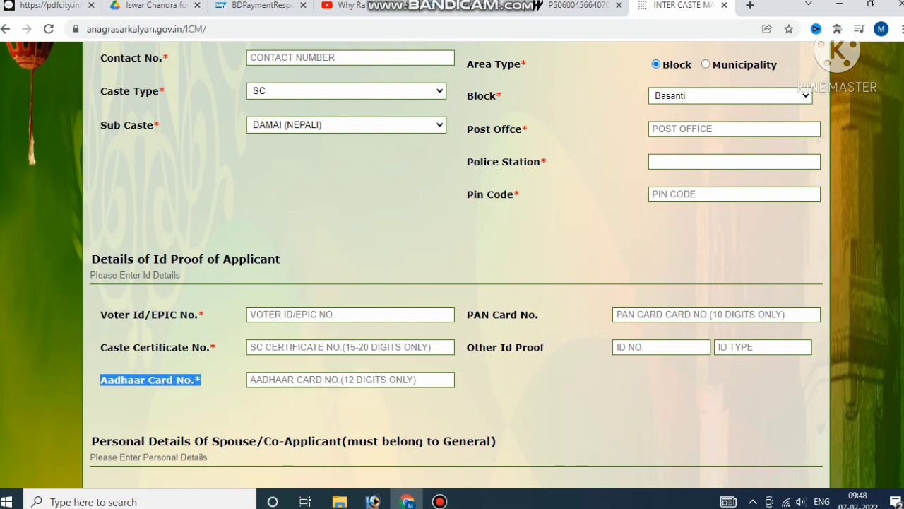
{"action": "left_click", "coordinate": [350, 379]}
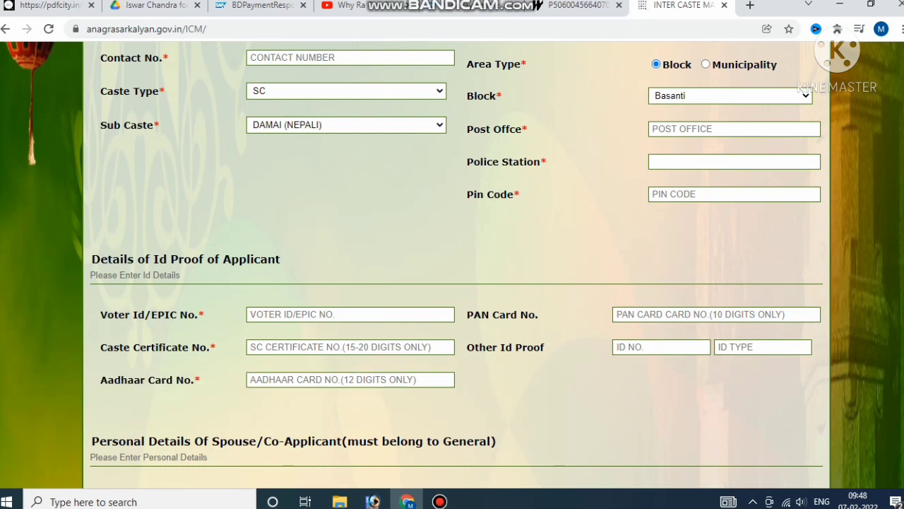
{"action": "left_click_drag", "start_coordinate": [467, 315], "coordinate": [539, 314]}
{"action": "left_click", "coordinate": [539, 314]}
Review the title, name and father's name fields in the spouse/co-applicant's personal details
{"action": "scroll", "coordinate": [452, 265], "scroll_direction": "down", "scroll_amount": 3}
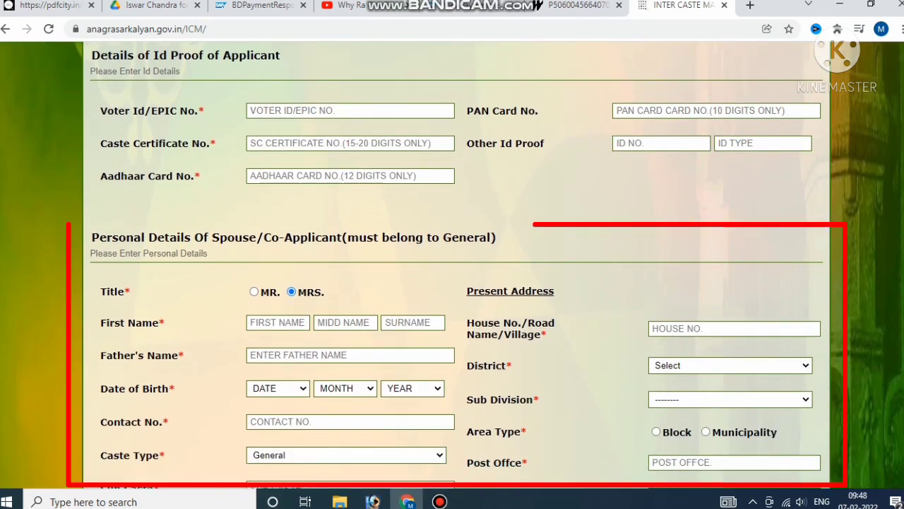
{"action": "mouse_move", "coordinate": [90, 237]}
{"action": "left_mouse_down"}
{"action": "mouse_move", "coordinate": [209, 255]}
{"action": "mouse_move", "coordinate": [280, 238]}
{"action": "mouse_move", "coordinate": [497, 238]}
{"action": "left_mouse_up"}
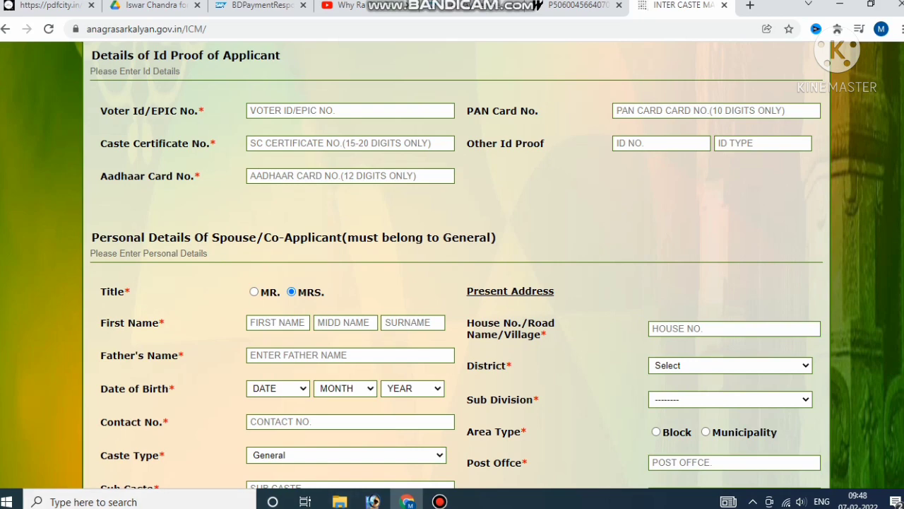
{"action": "scroll", "coordinate": [452, 265], "scroll_direction": "down", "scroll_amount": 1}
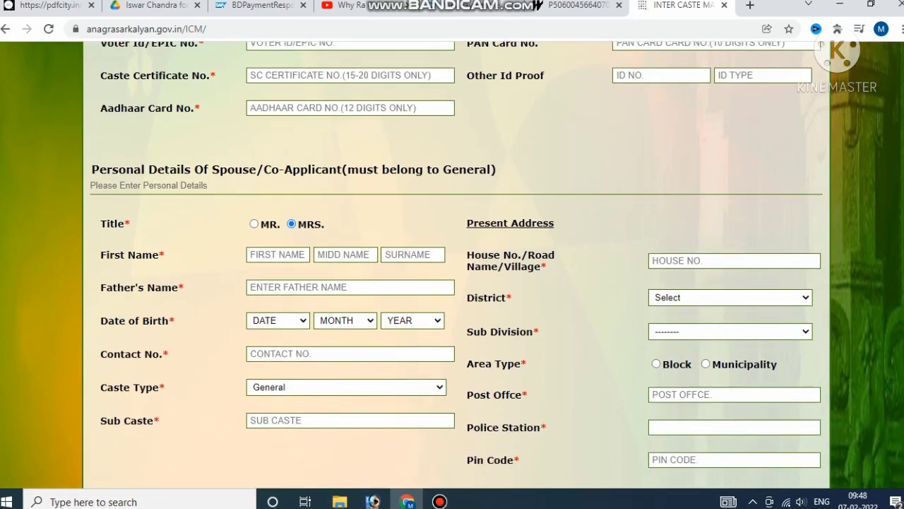
{"action": "triple_click", "coordinate": [115, 223]}
{"action": "left_click_drag", "start_coordinate": [100, 254], "coordinate": [311, 254]}
{"action": "left_click_drag", "start_coordinate": [101, 286], "coordinate": [185, 287]}
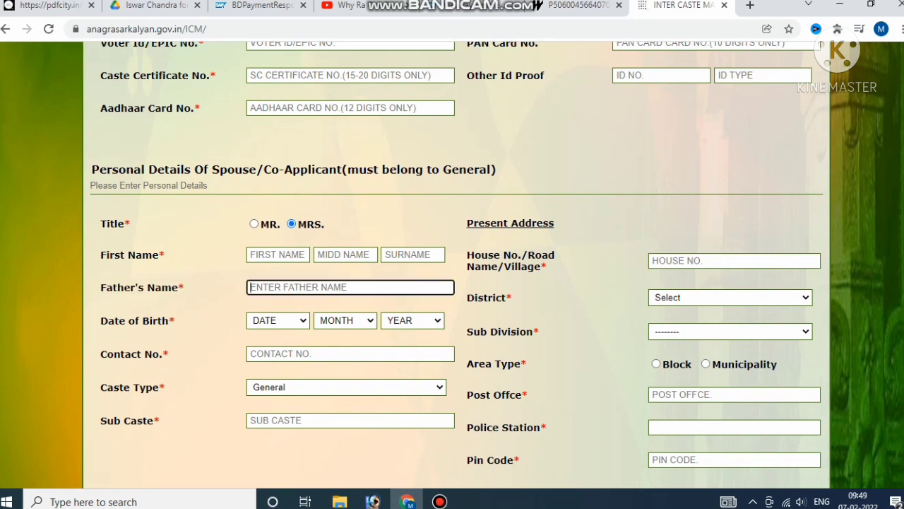
Select the day in the spouse/co-applicant's date of birth
{"action": "left_click_drag", "start_coordinate": [100, 320], "coordinate": [175, 320]}
{"action": "left_click", "coordinate": [277, 320]}
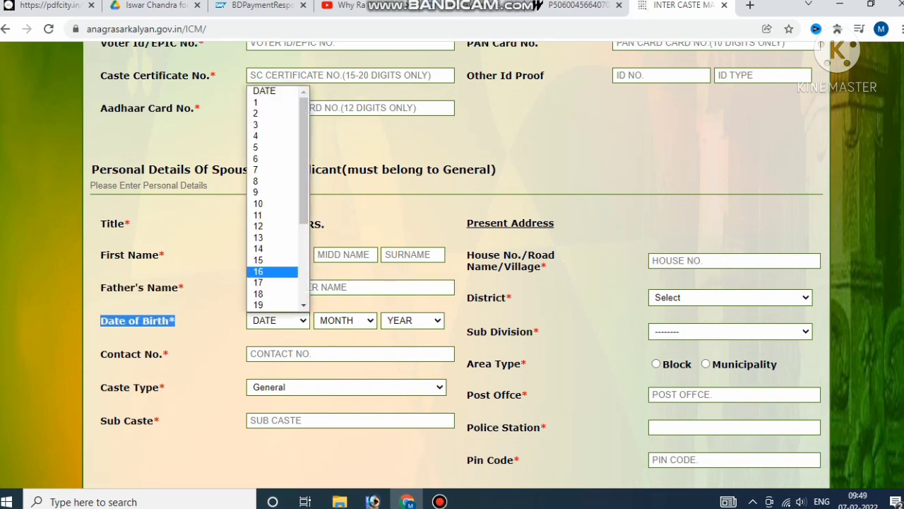
{"action": "left_click", "coordinate": [272, 281]}
Choose General as the spouse/co-applicant's caste type and activate the sub caste field for entry
{"action": "left_click_drag", "start_coordinate": [101, 353], "coordinate": [169, 353]}
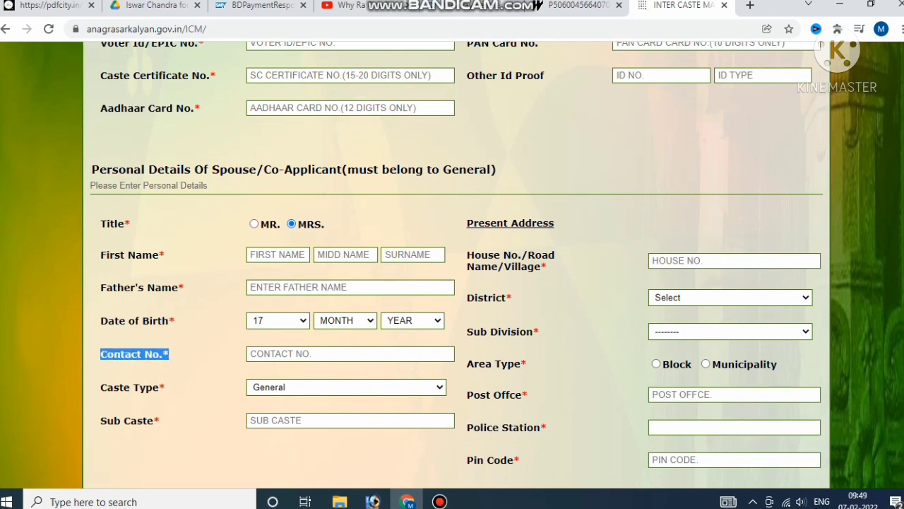
{"action": "left_click_drag", "start_coordinate": [100, 388], "coordinate": [165, 387]}
{"action": "left_click", "coordinate": [345, 387]}
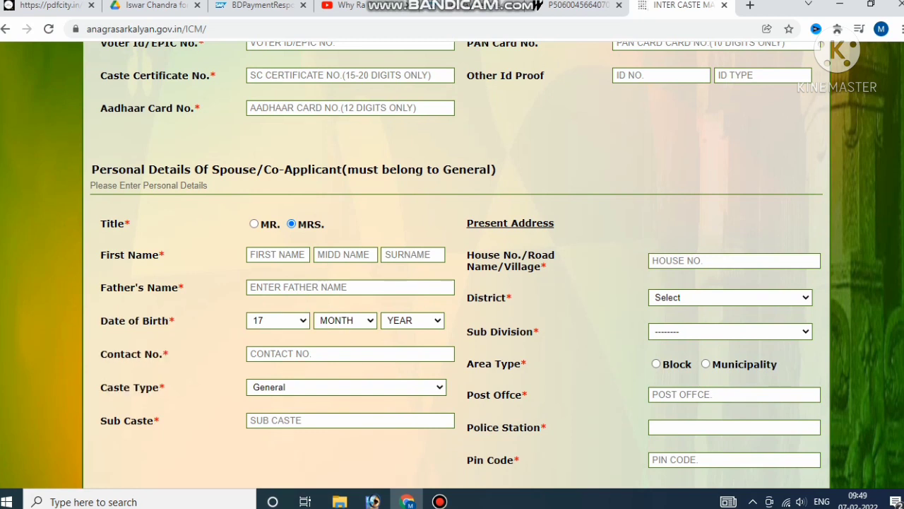
{"action": "left_click", "coordinate": [263, 400]}
{"action": "left_click_drag", "start_coordinate": [100, 420], "coordinate": [161, 421]}
{"action": "left_click", "coordinate": [350, 420]}
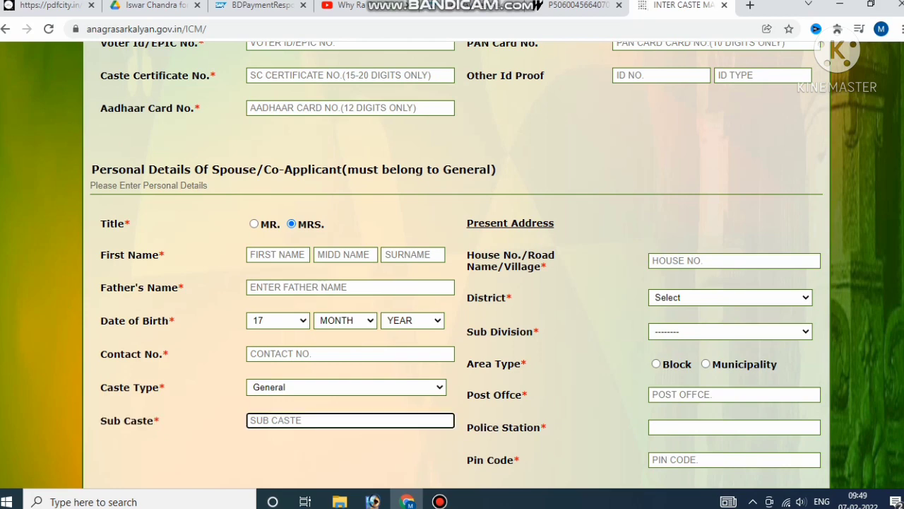
{"action": "scroll", "coordinate": [452, 265], "scroll_direction": "down", "scroll_amount": 1}
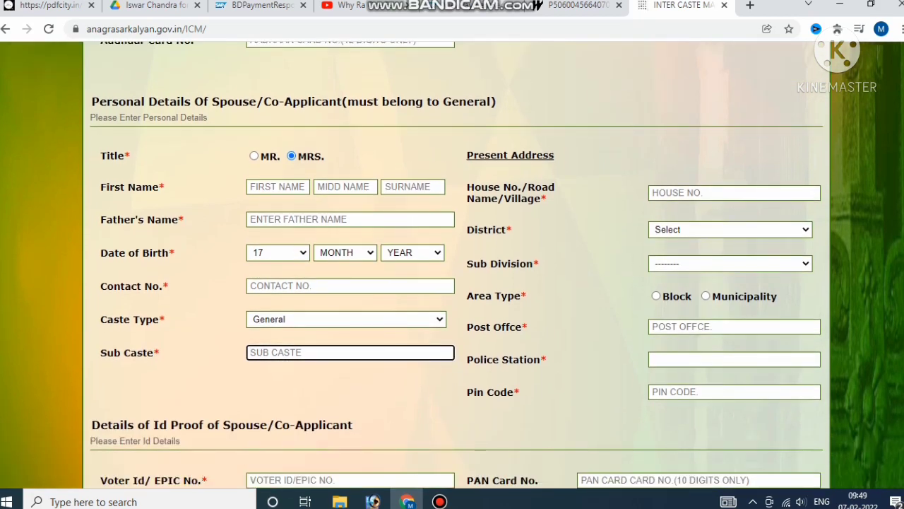
Set the spouse/co-applicant's present address to district PASCHIM BARDHAMAN and sub division Durgapur
{"action": "mouse_move", "coordinate": [467, 187]}
{"action": "left_mouse_down"}
{"action": "mouse_move", "coordinate": [478, 198]}
{"action": "mouse_move", "coordinate": [549, 198]}
{"action": "left_mouse_up"}
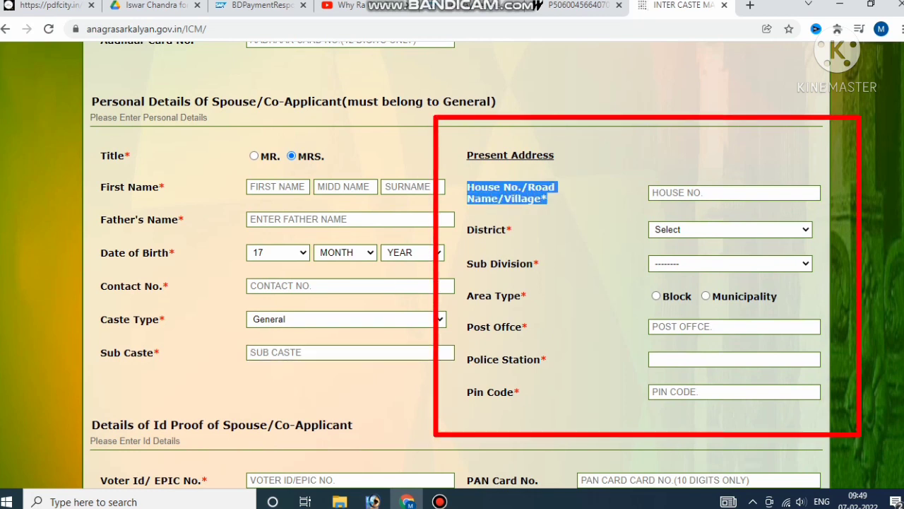
{"action": "left_click_drag", "start_coordinate": [467, 229], "coordinate": [513, 230]}
{"action": "left_click", "coordinate": [730, 229]}
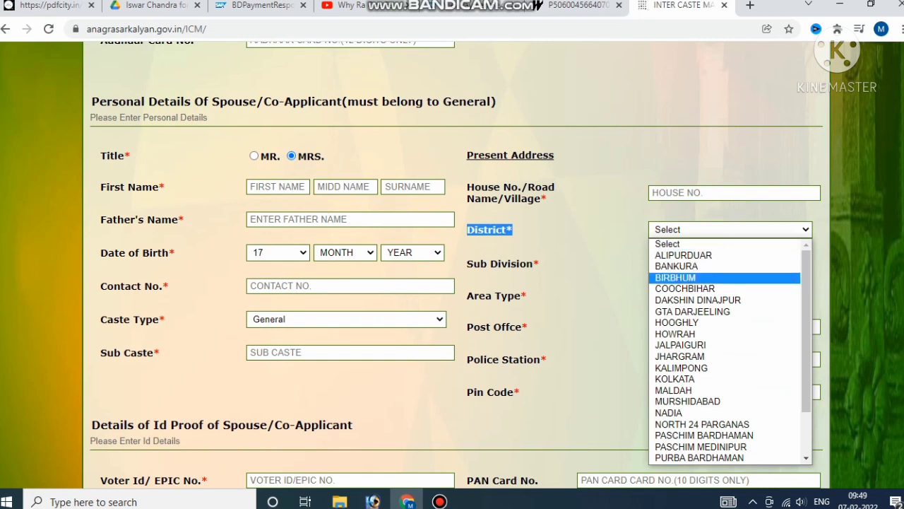
{"action": "left_click", "coordinate": [702, 435]}
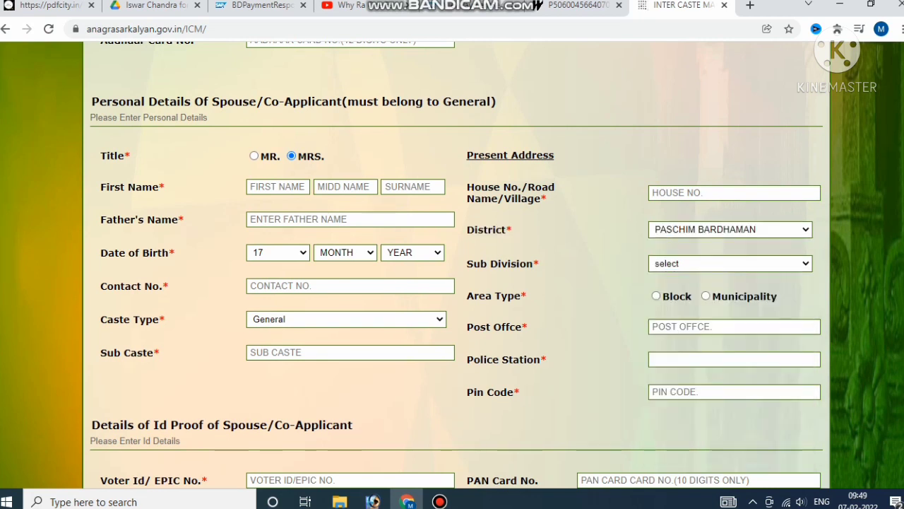
{"action": "left_click_drag", "start_coordinate": [467, 263], "coordinate": [540, 263]}
{"action": "left_click", "coordinate": [730, 263]}
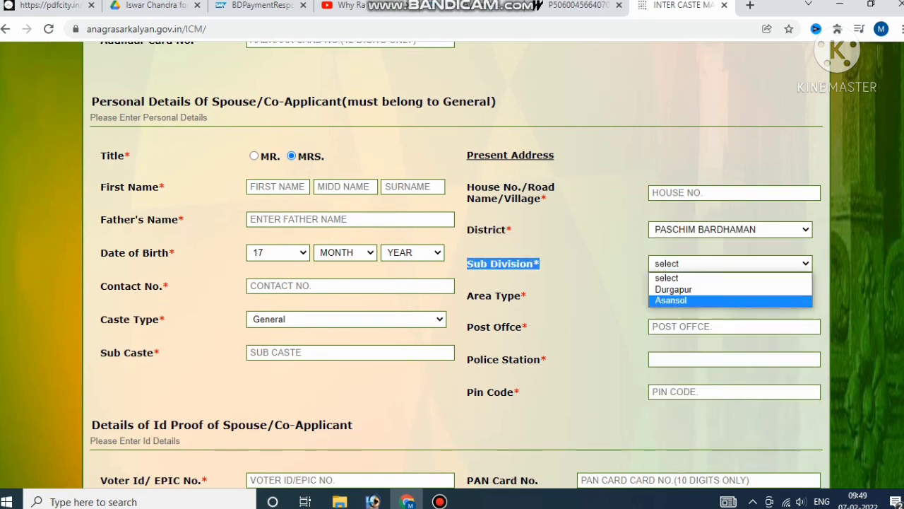
{"action": "left_click", "coordinate": [707, 287]}
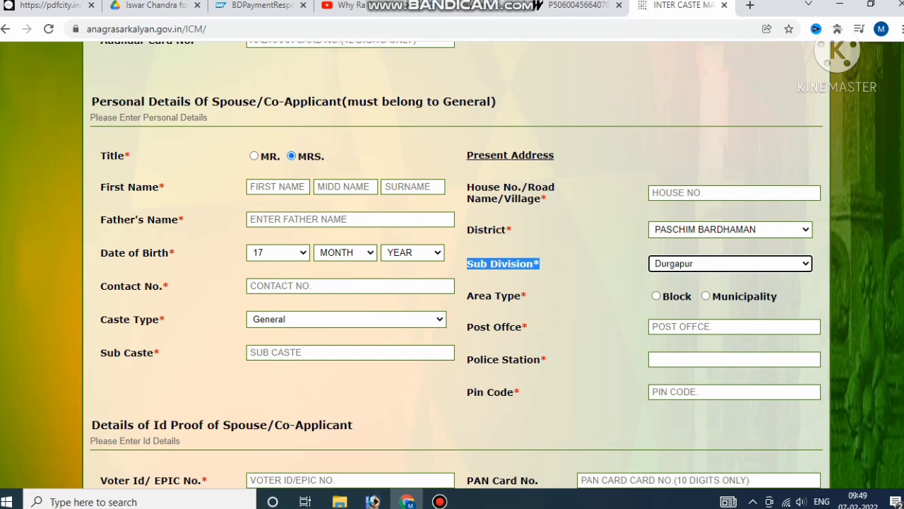
Choose Block as the spouse/co-applicant's area type and Durgapur - Faridpur as the block
{"action": "left_click_drag", "start_coordinate": [467, 295], "coordinate": [527, 296]}
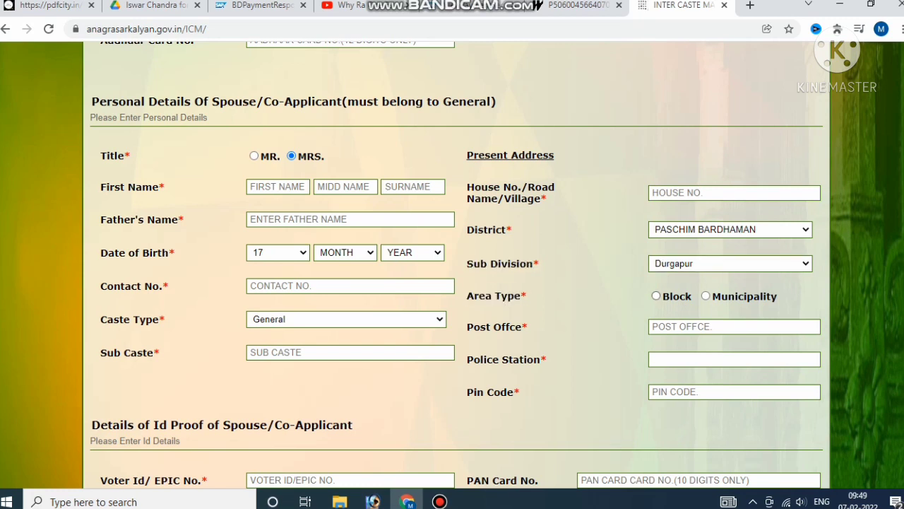
{"action": "left_click", "coordinate": [656, 295]}
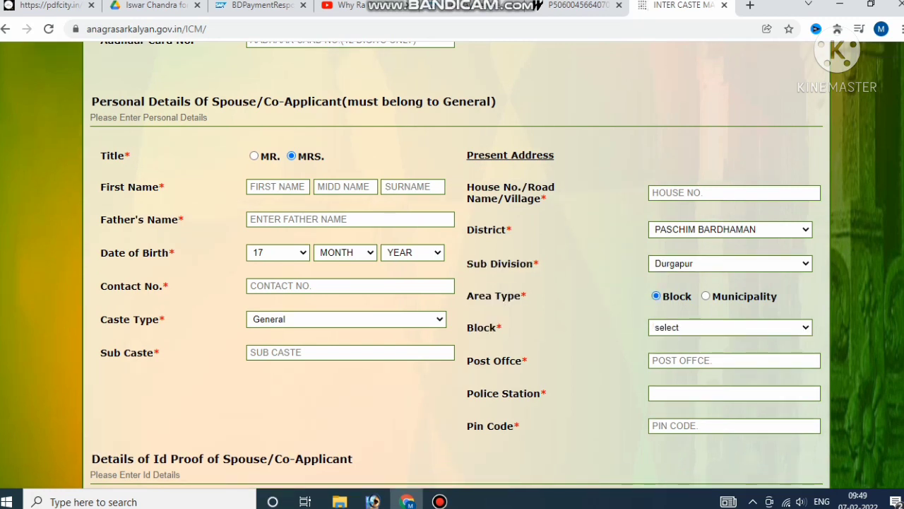
{"action": "left_click_drag", "start_coordinate": [502, 327], "coordinate": [475, 327]}
{"action": "left_click", "coordinate": [730, 327]}
{"action": "left_click", "coordinate": [678, 351]}
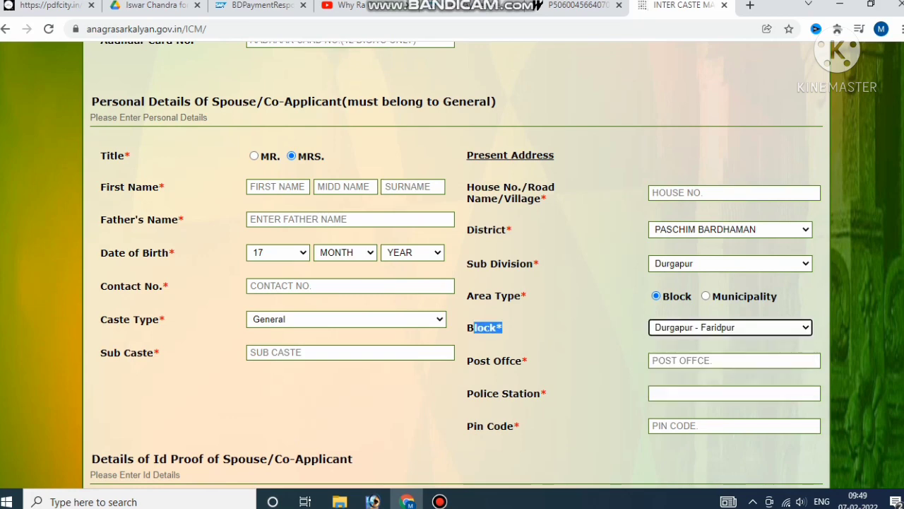
Review the post office, police station and pin code fields in the spouse/co-applicant's present address
{"action": "left_click_drag", "start_coordinate": [467, 360], "coordinate": [529, 361]}
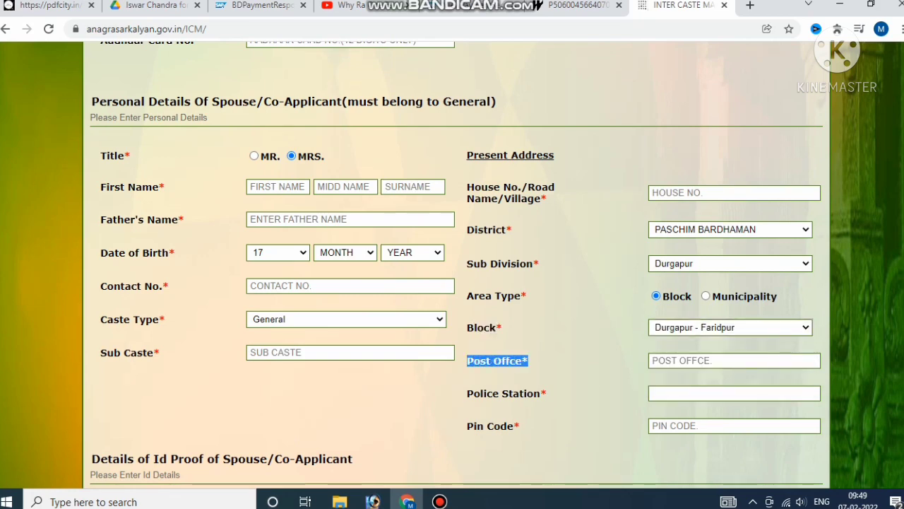
{"action": "scroll", "coordinate": [529, 361], "scroll_direction": "down", "scroll_amount": 2}
{"action": "left_click_drag", "start_coordinate": [467, 257], "coordinate": [547, 257]}
{"action": "left_click", "coordinate": [548, 257]}
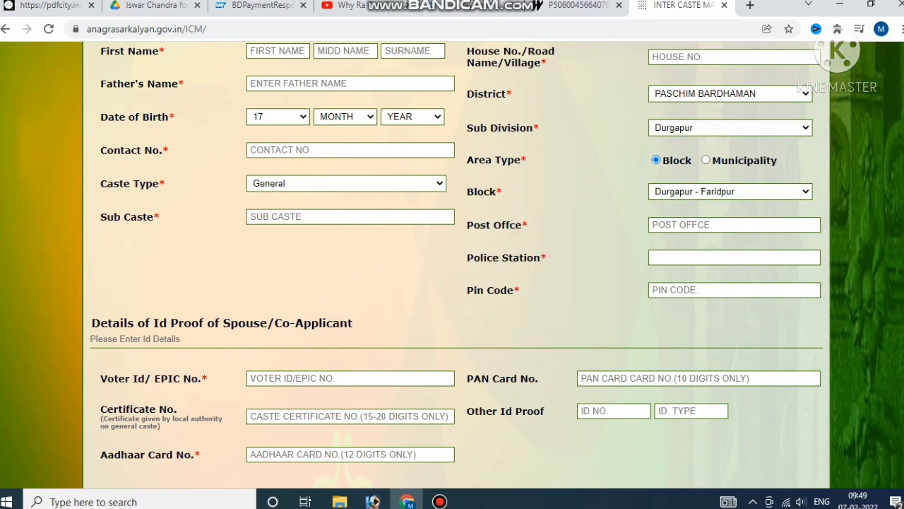
{"action": "left_click_drag", "start_coordinate": [467, 289], "coordinate": [520, 290]}
{"action": "left_click", "coordinate": [520, 289]}
Review the spouse/co-applicant's ID proof fields for the voter ID, Aadhaar card and PAN card numbers
{"action": "scroll", "coordinate": [520, 289], "scroll_direction": "down", "scroll_amount": 1}
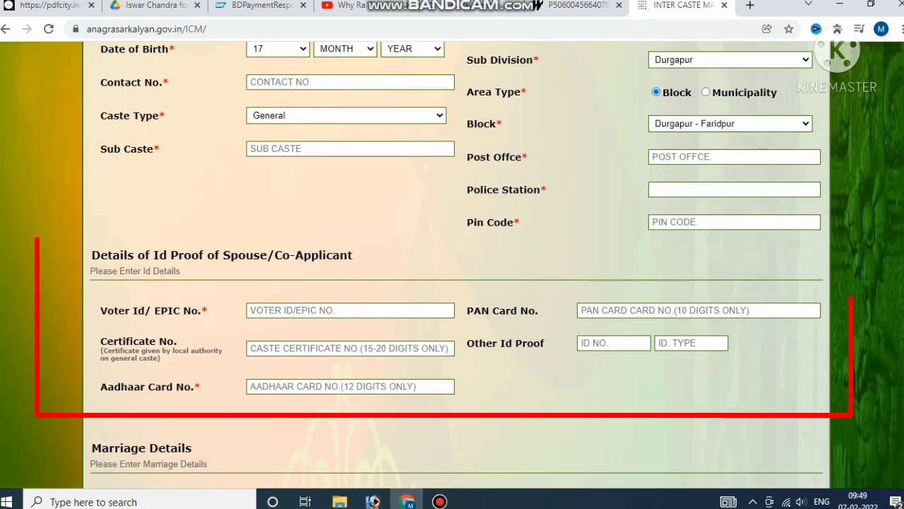
{"action": "left_click_drag", "start_coordinate": [91, 255], "coordinate": [353, 255]}
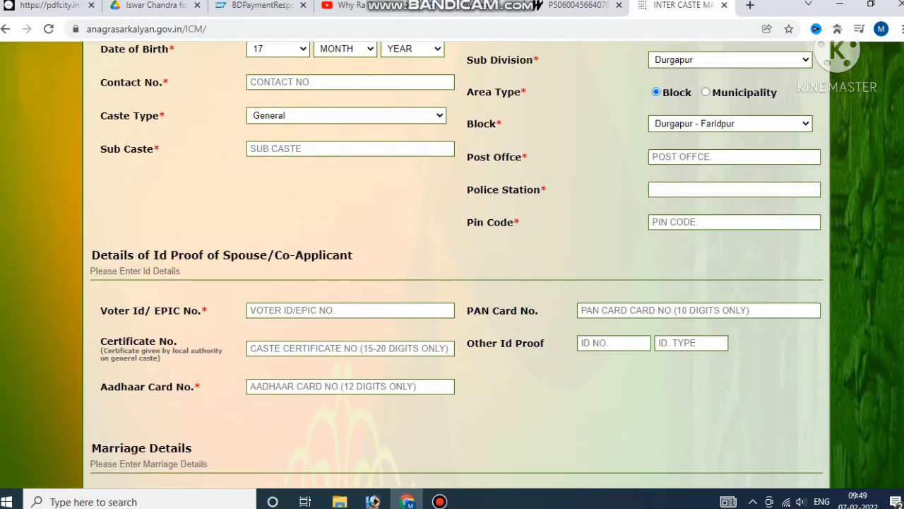
{"action": "left_click_drag", "start_coordinate": [100, 310], "coordinate": [208, 310]}
{"action": "left_click_drag", "start_coordinate": [100, 387], "coordinate": [202, 387]}
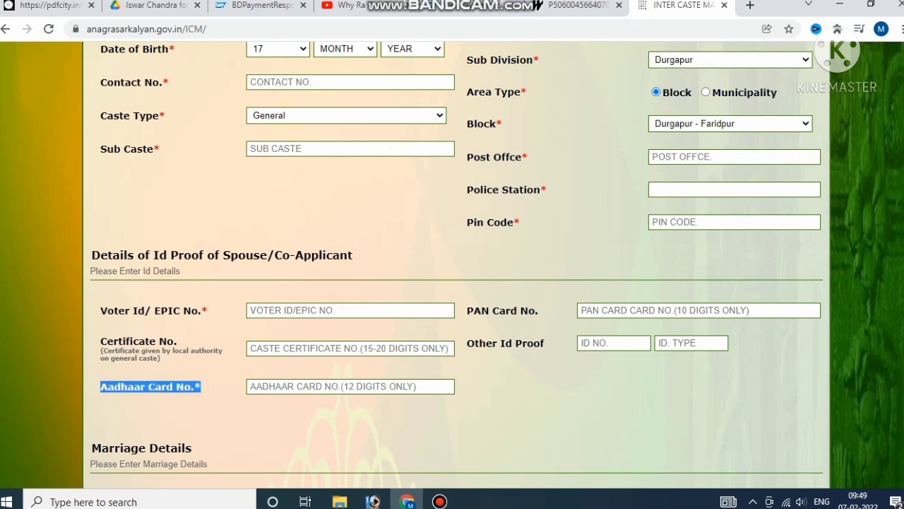
{"action": "left_click_drag", "start_coordinate": [467, 310], "coordinate": [540, 310]}
Set the day to 12 and the month to MAR in the date of marriage
{"action": "scroll", "coordinate": [452, 282], "scroll_direction": "down", "scroll_amount": 3}
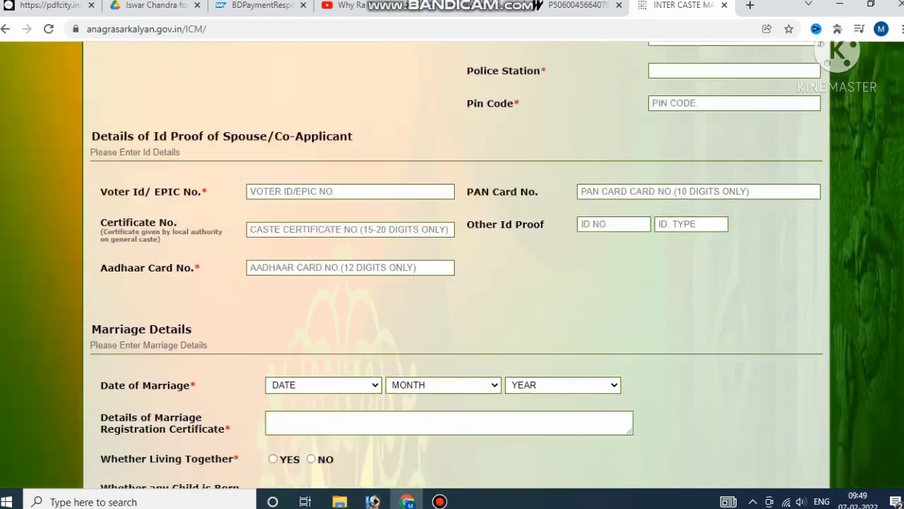
{"action": "scroll", "coordinate": [452, 283], "scroll_direction": "down", "scroll_amount": 1}
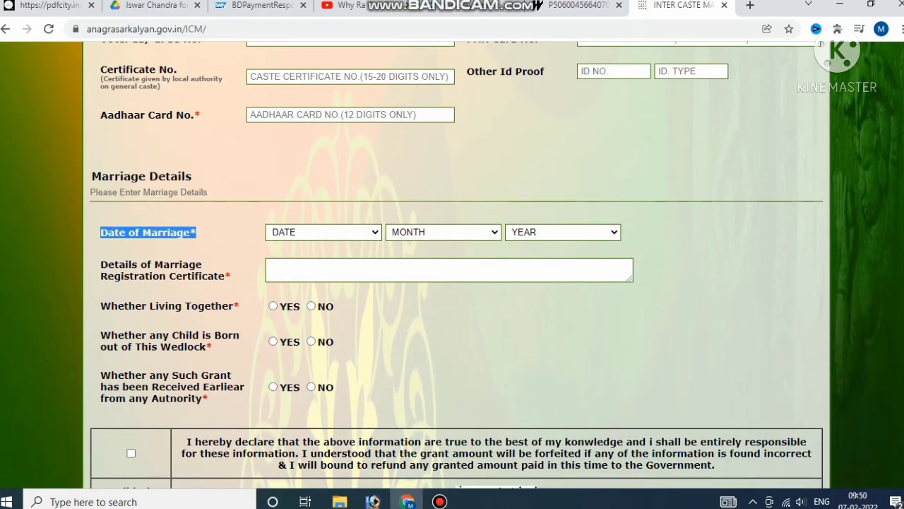
{"action": "left_click", "coordinate": [323, 231]}
{"action": "left_click", "coordinate": [318, 381]}
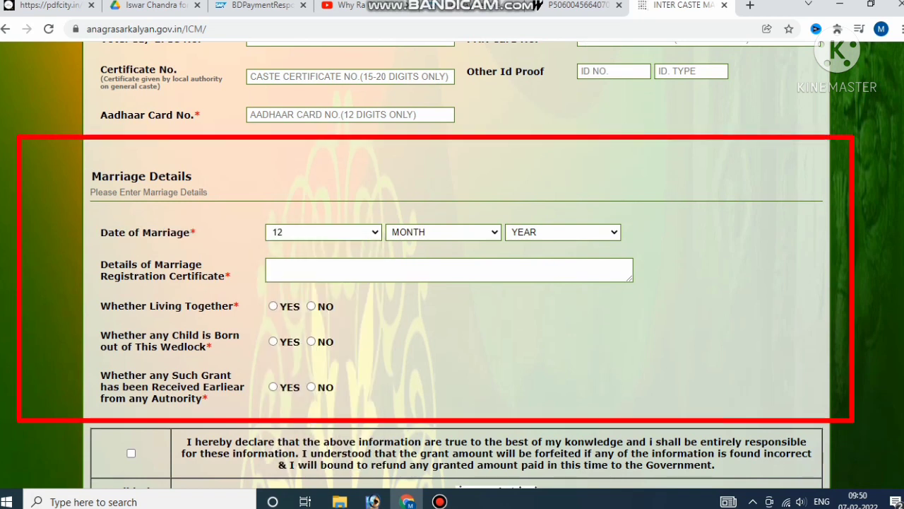
{"action": "left_click", "coordinate": [443, 232]}
{"action": "left_click", "coordinate": [403, 280]}
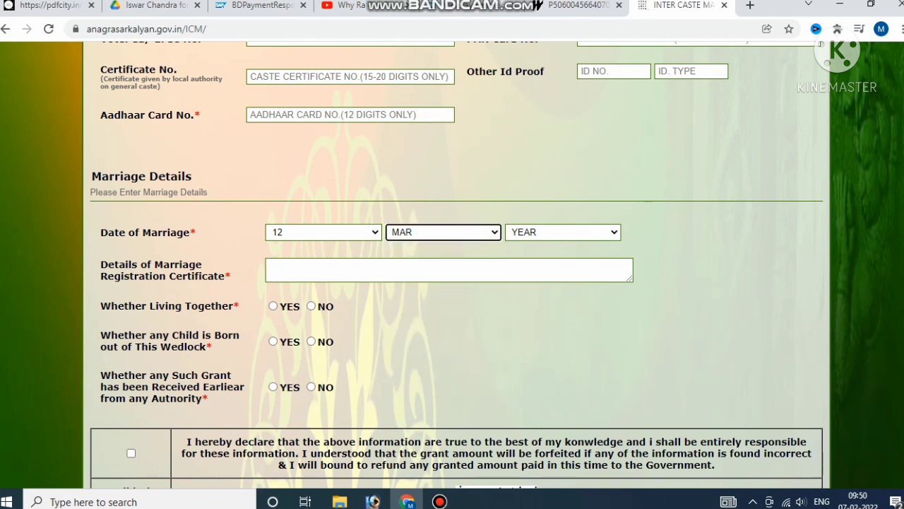
Review the marriage registration certificate field and answer YES to whether the couple is living together
{"action": "left_click_drag", "start_coordinate": [101, 264], "coordinate": [232, 277]}
{"action": "left_click", "coordinate": [268, 269]}
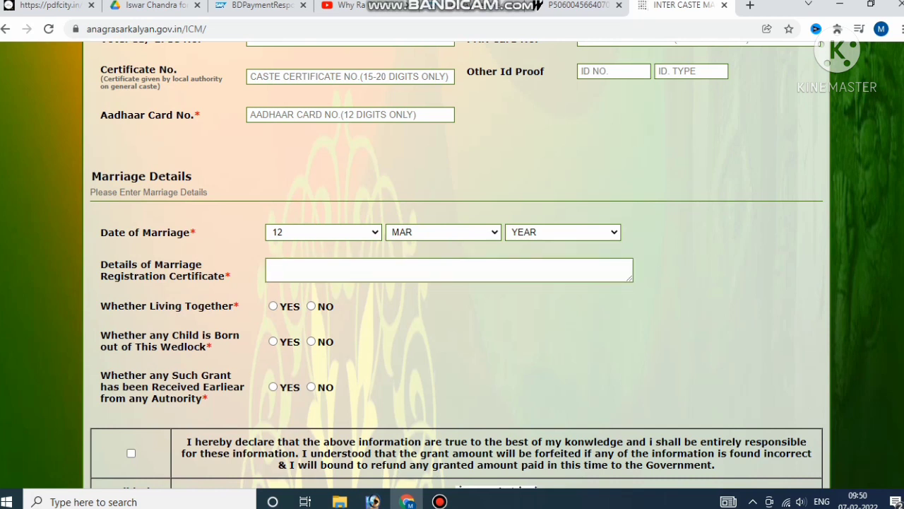
{"action": "left_click_drag", "start_coordinate": [100, 306], "coordinate": [241, 305]}
{"action": "left_click", "coordinate": [273, 305]}
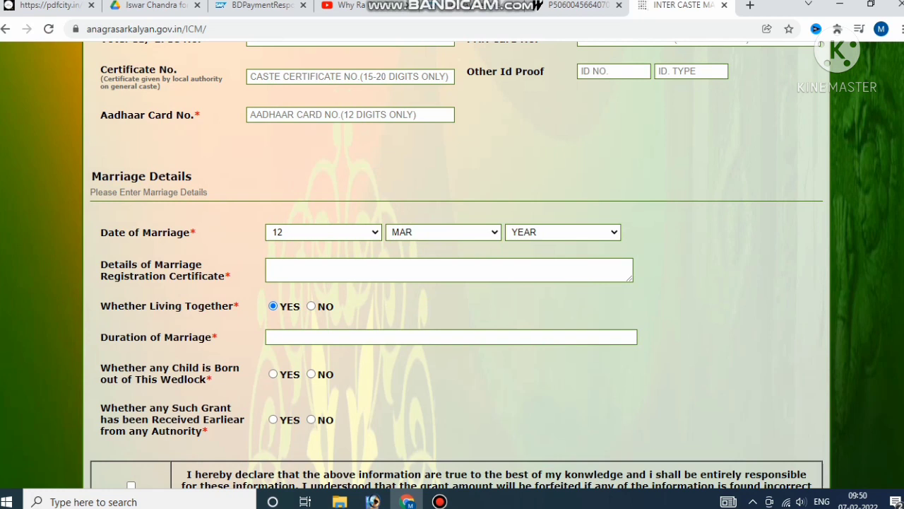
Review the duration of marriage field and answer YES to whether any child is born out of the wedlock
{"action": "left_click_drag", "start_coordinate": [101, 337], "coordinate": [219, 337]}
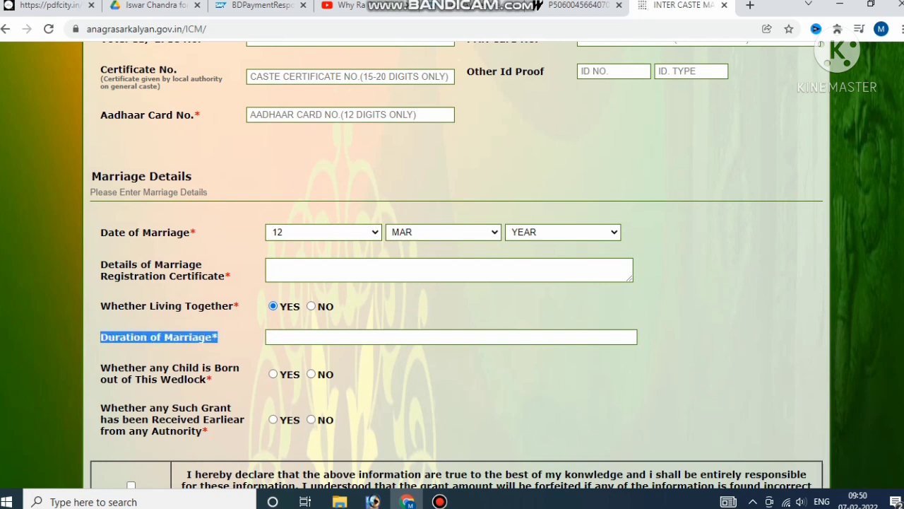
{"action": "left_click", "coordinate": [318, 337]}
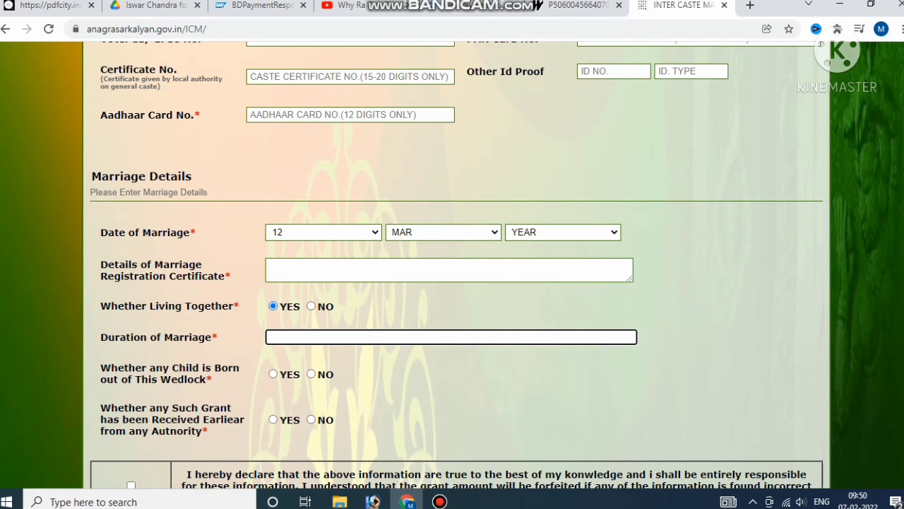
{"action": "key", "text": "Tab"}
{"action": "left_click_drag", "start_coordinate": [100, 367], "coordinate": [213, 379]}
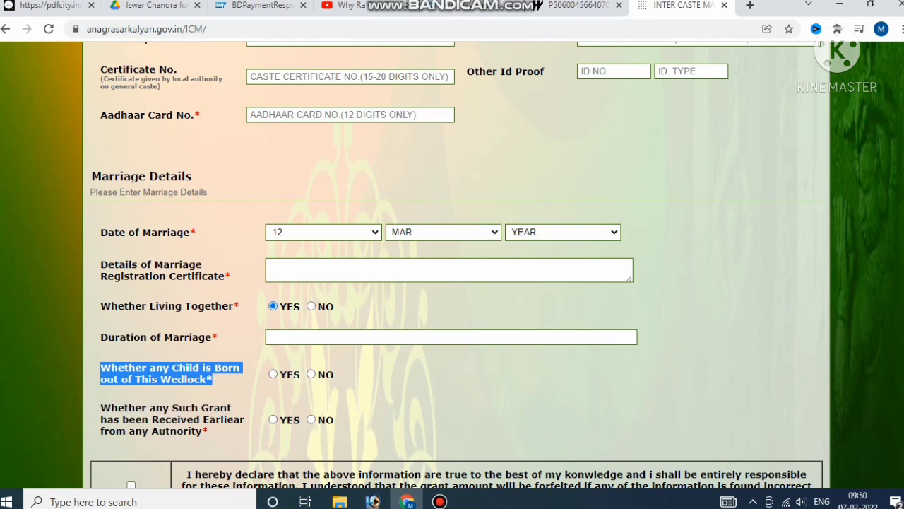
{"action": "left_click", "coordinate": [273, 373]}
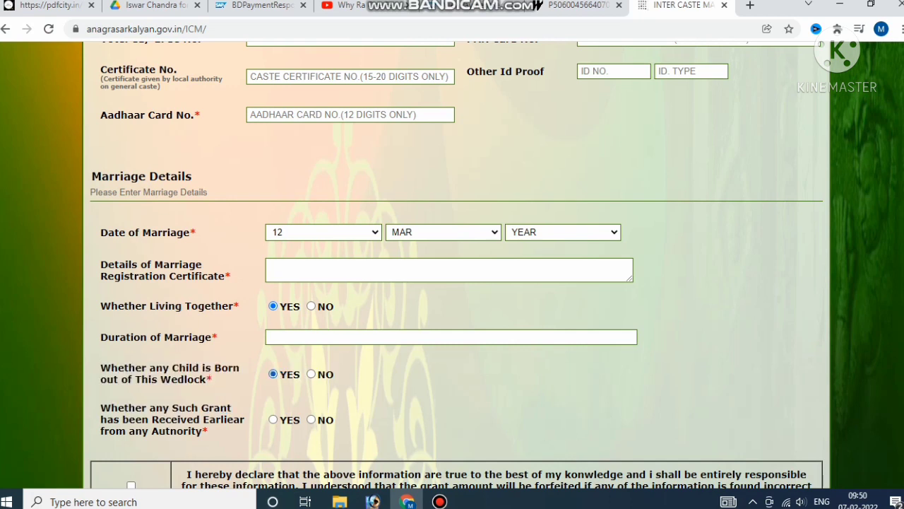
Answer NO to whether any such grant has been received earlier from any authority
{"action": "scroll", "coordinate": [452, 265], "scroll_direction": "down", "scroll_amount": 1}
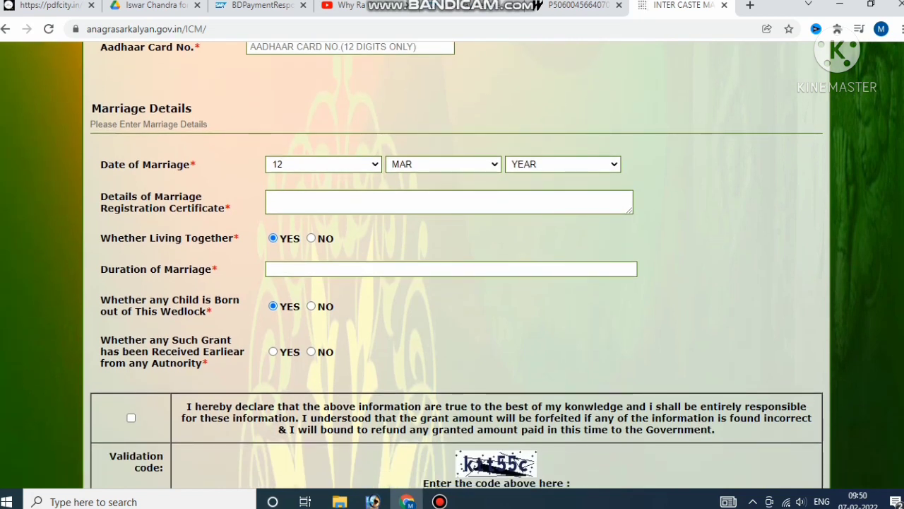
{"action": "left_click_drag", "start_coordinate": [100, 340], "coordinate": [209, 363]}
{"action": "left_click", "coordinate": [311, 351]}
{"action": "left_click", "coordinate": [273, 351]}
{"action": "double_click", "coordinate": [325, 351]}
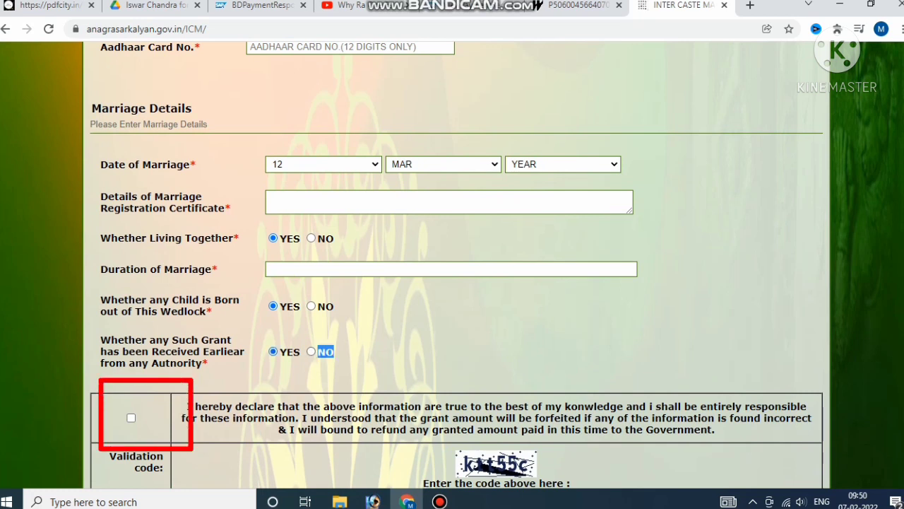
Review the declaration and validation code section, and accept the declaration that the information is true
{"action": "scroll", "coordinate": [456, 265], "scroll_direction": "down", "scroll_amount": 1}
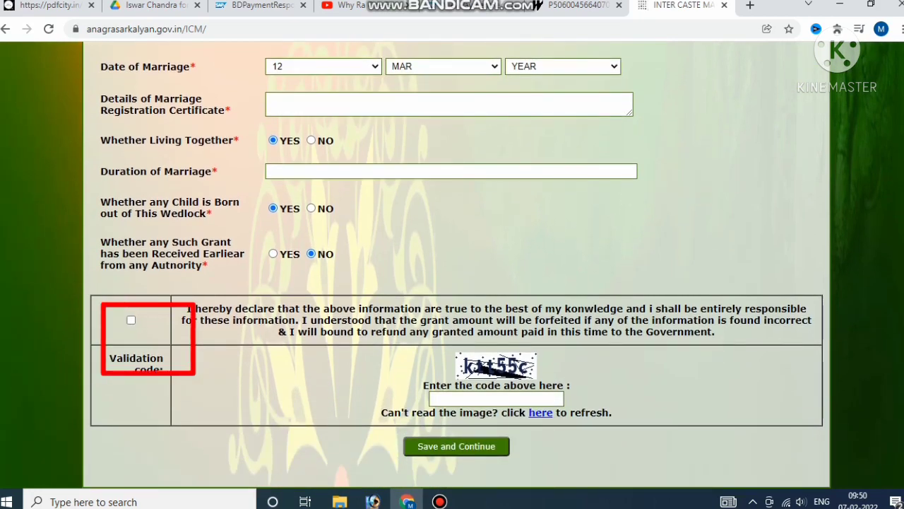
{"action": "left_click_drag", "start_coordinate": [187, 320], "coordinate": [163, 369]}
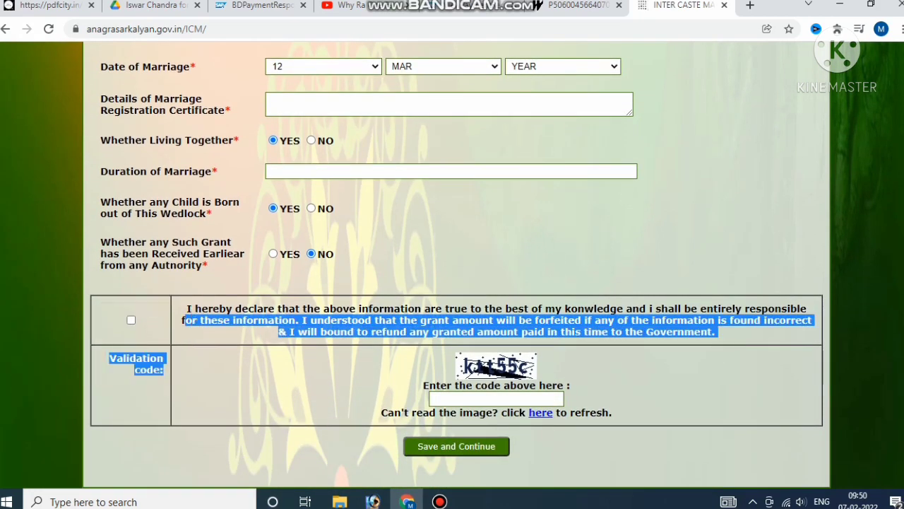
{"action": "left_click", "coordinate": [131, 320]}
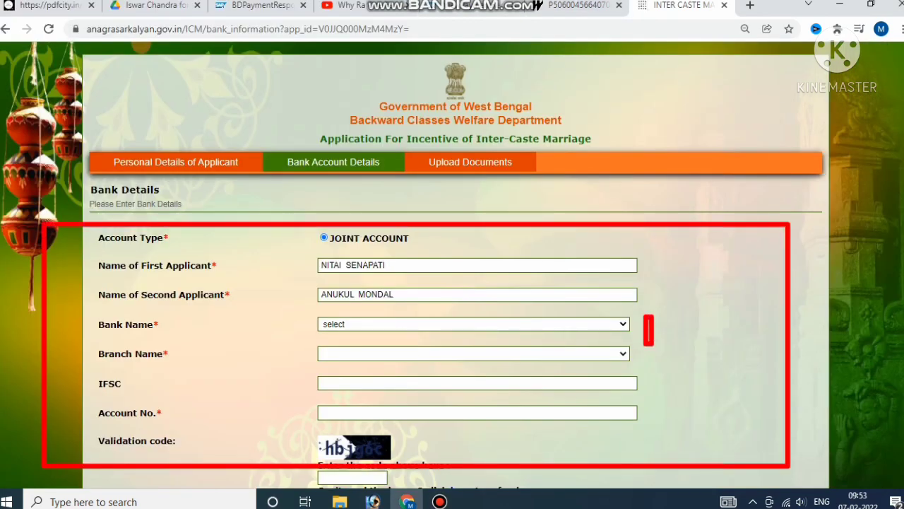
Review the application's progress from the applicant's personal details to the bank account details
{"action": "left_click_drag", "start_coordinate": [115, 162], "coordinate": [379, 161]}
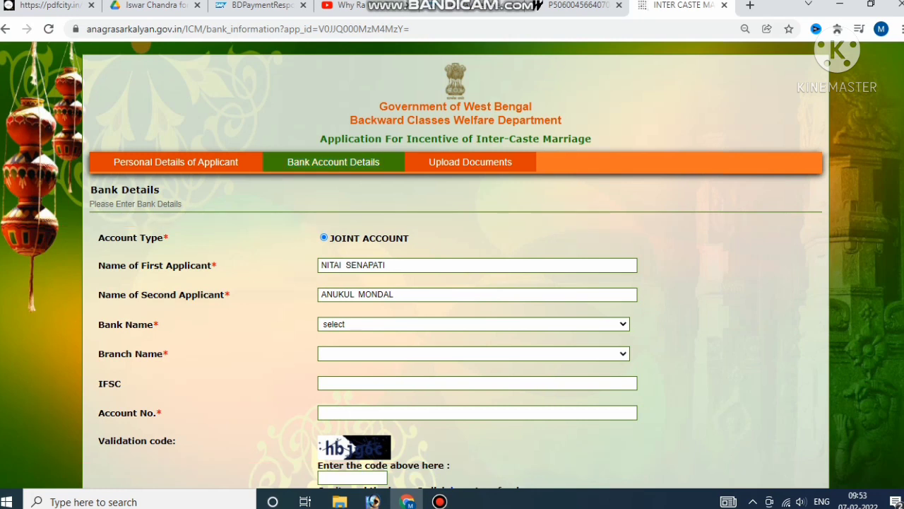